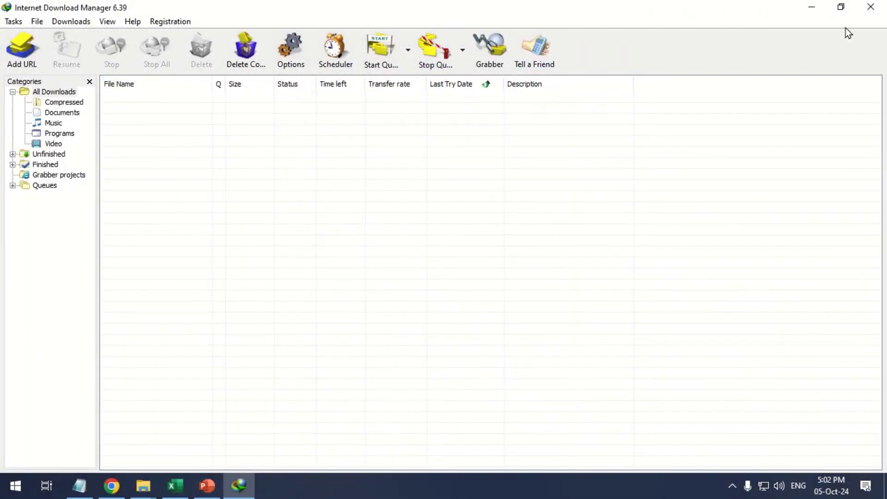
- Close the IDM window and exit IDM from its hidden tray icon's menu
click(871, 7)
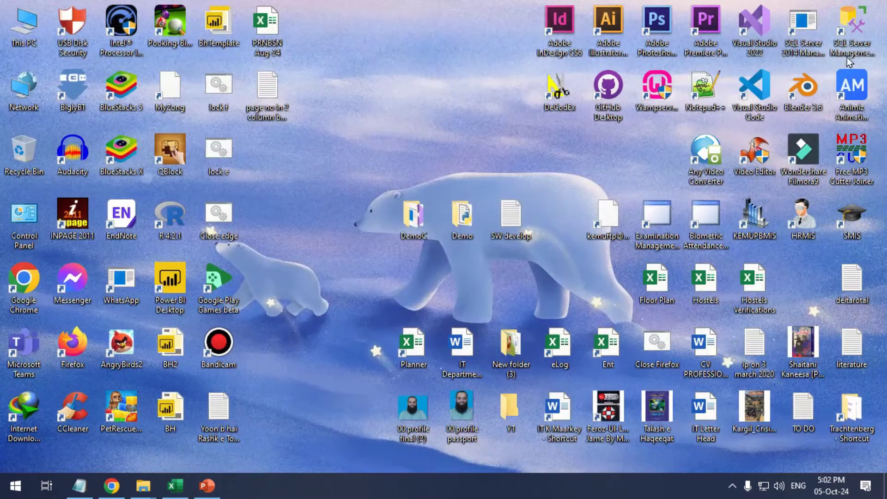
click(732, 486)
right_click(744, 434)
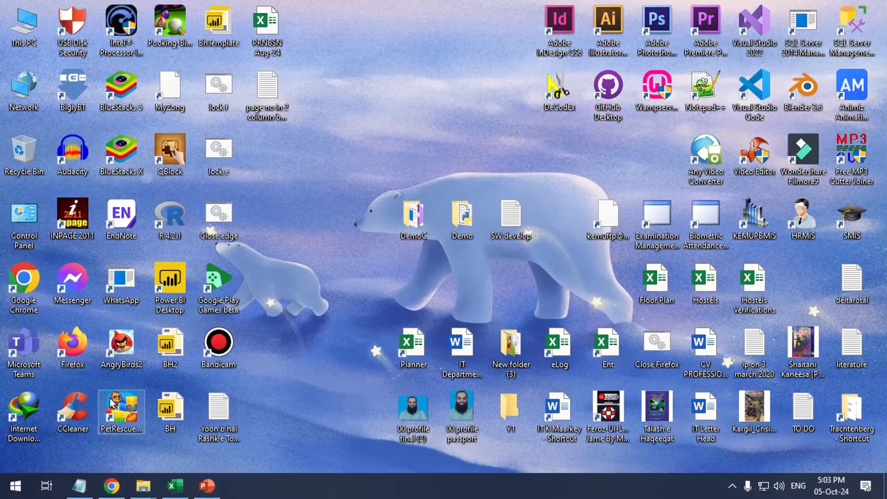
- Open Apps & features from Start search and filter the list to 'internet'
key(super)
text(a)
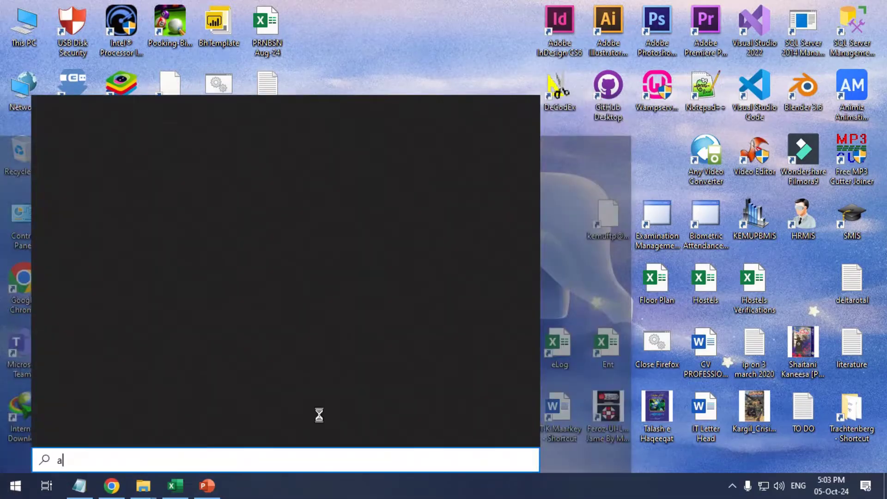
text(pp)
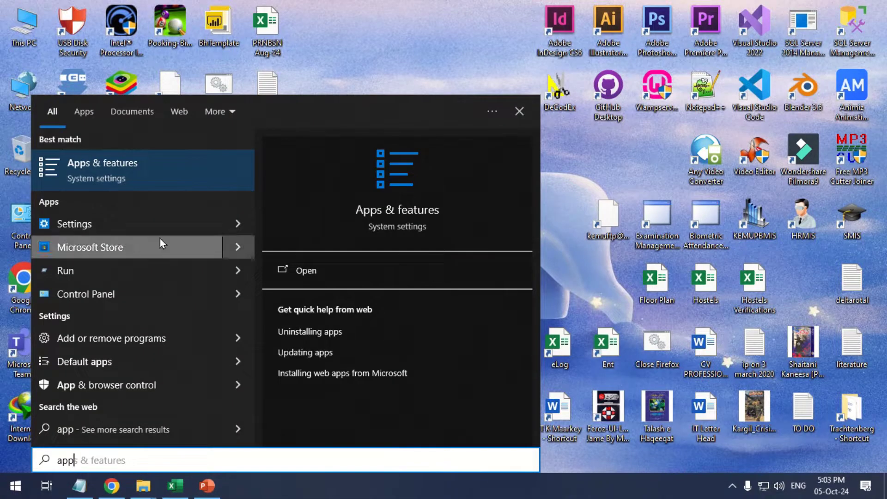
click(135, 179)
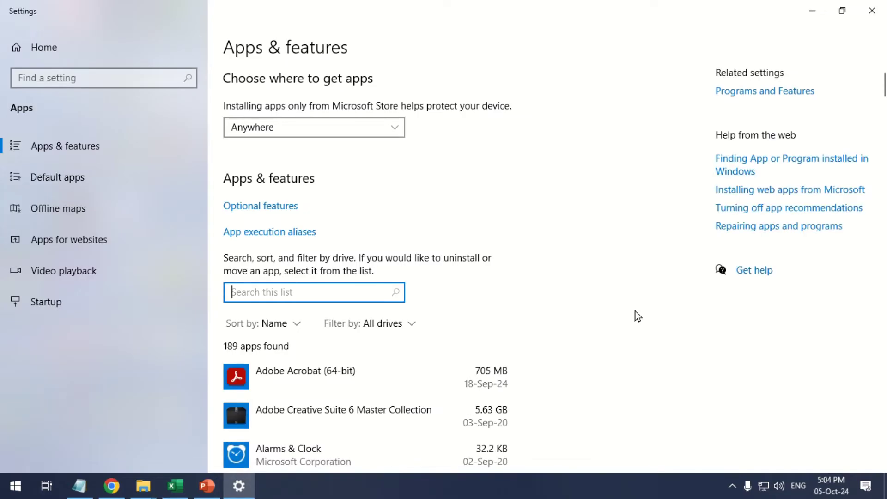
text(inter)
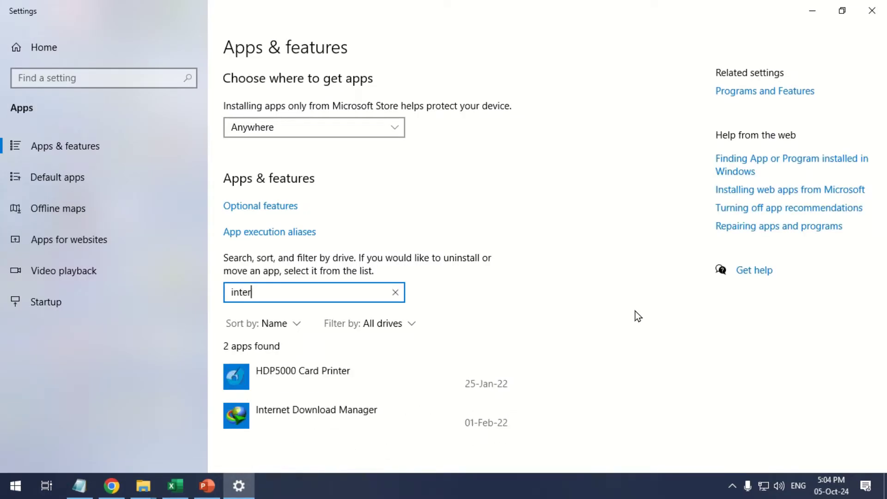
text(net)
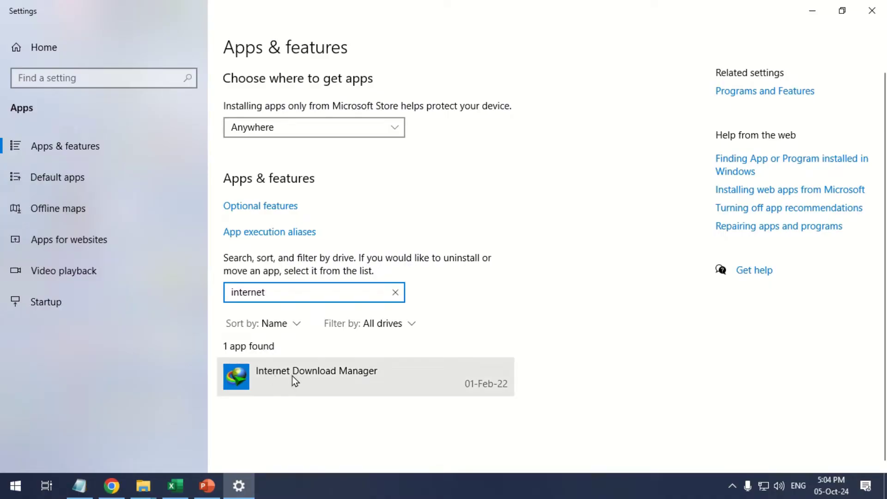
- Uninstall Internet Download Manager with Full removal, declining the restart prompt
click(326, 383)
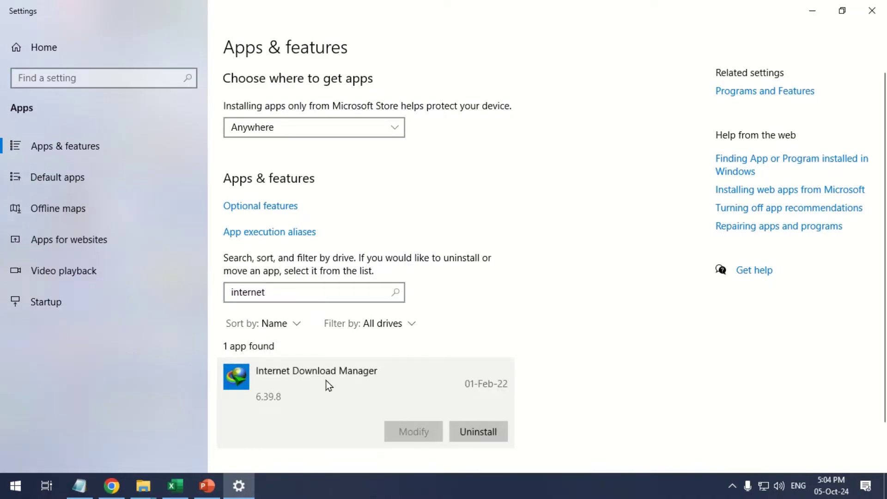
scroll(326, 381, down, 1)
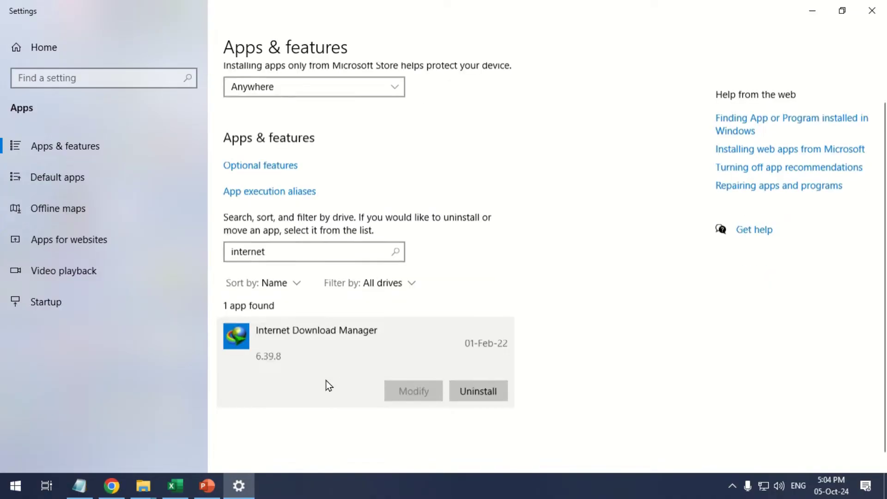
click(477, 376)
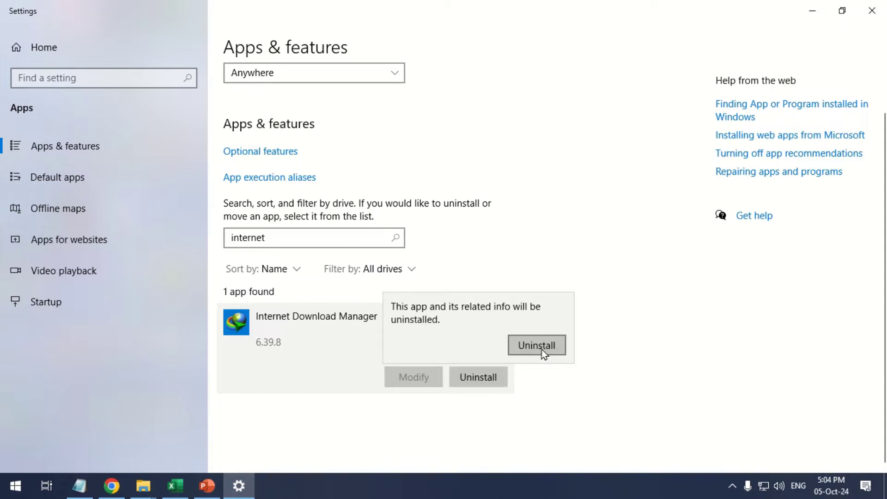
click(548, 348)
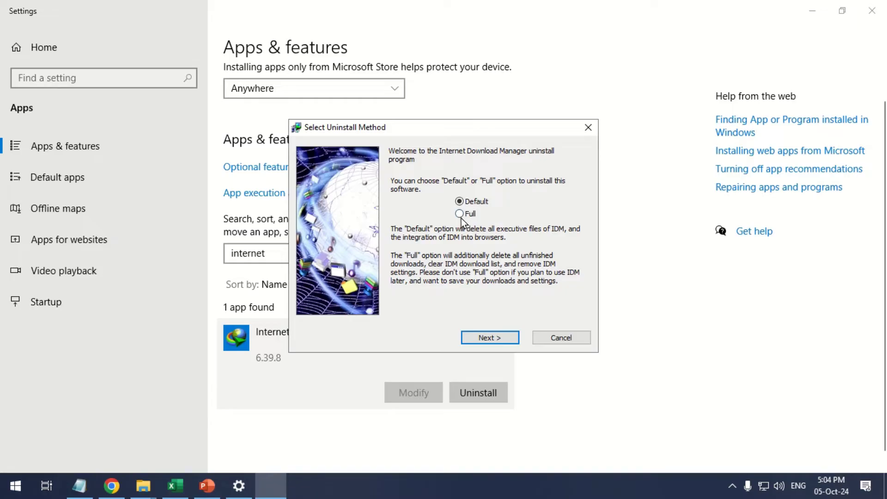
click(461, 214)
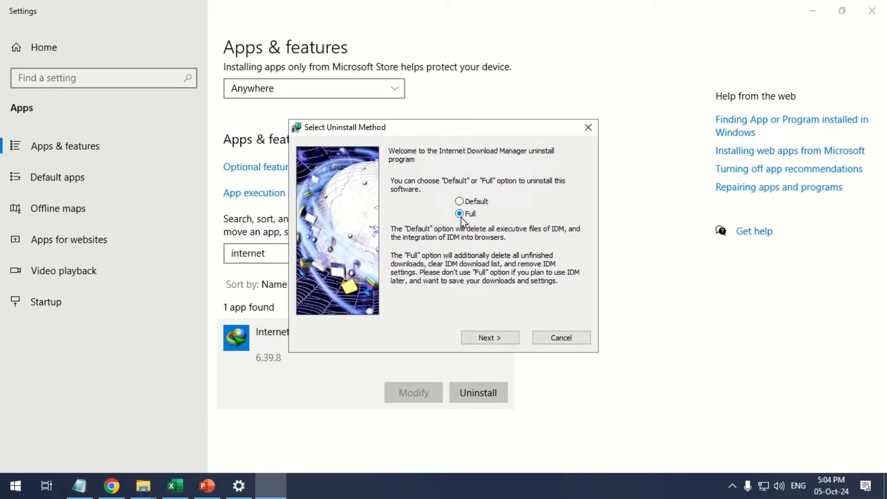
click(488, 338)
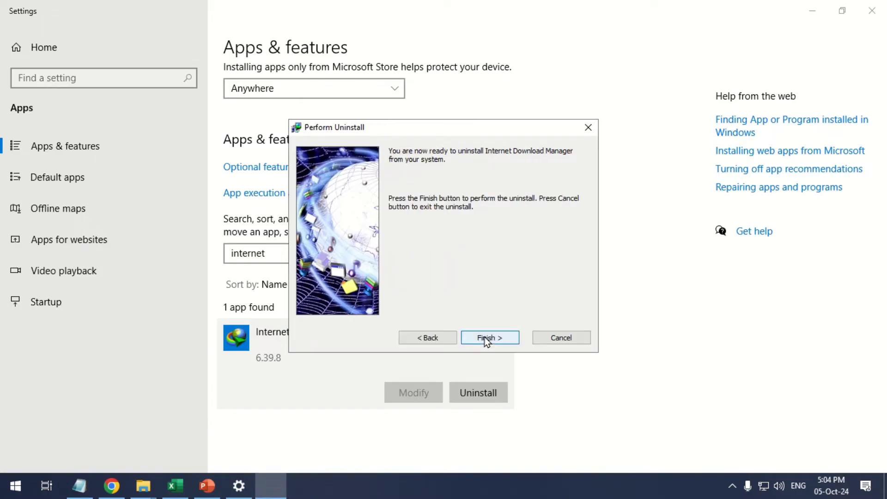
click(489, 338)
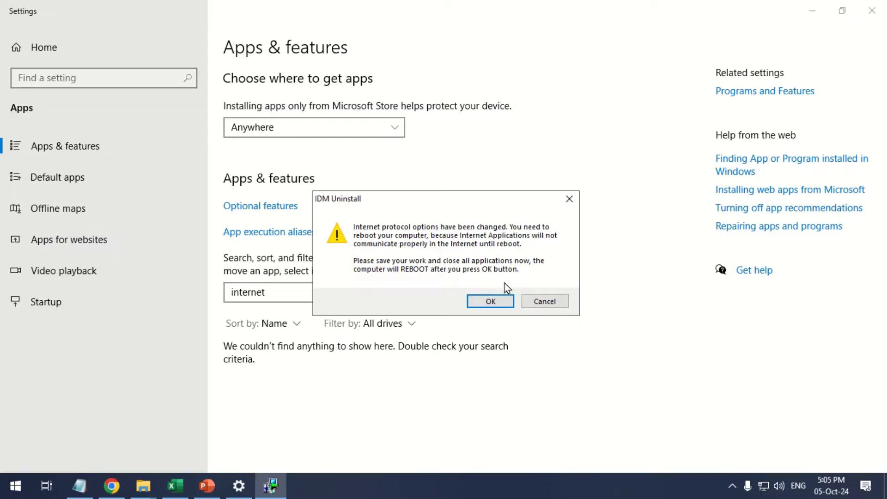
click(543, 303)
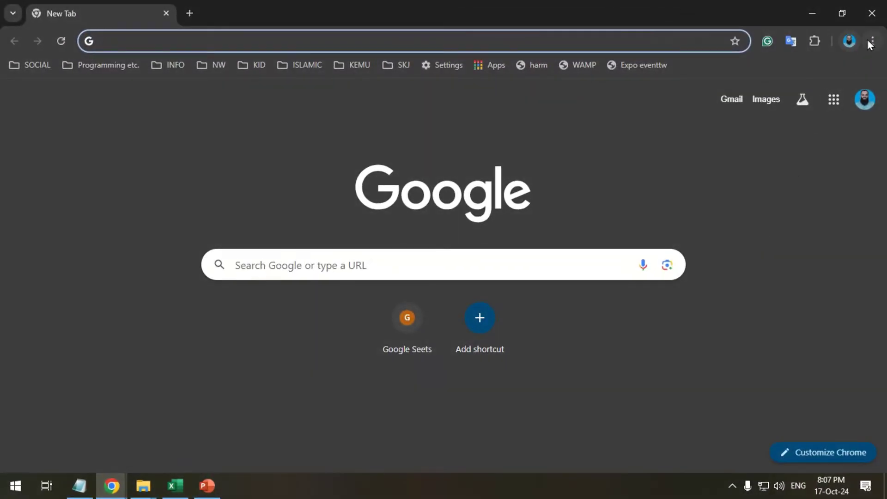
- Open Chrome's Manage Extensions page from the three-dot menu
click(870, 44)
mouse_move(746, 234)
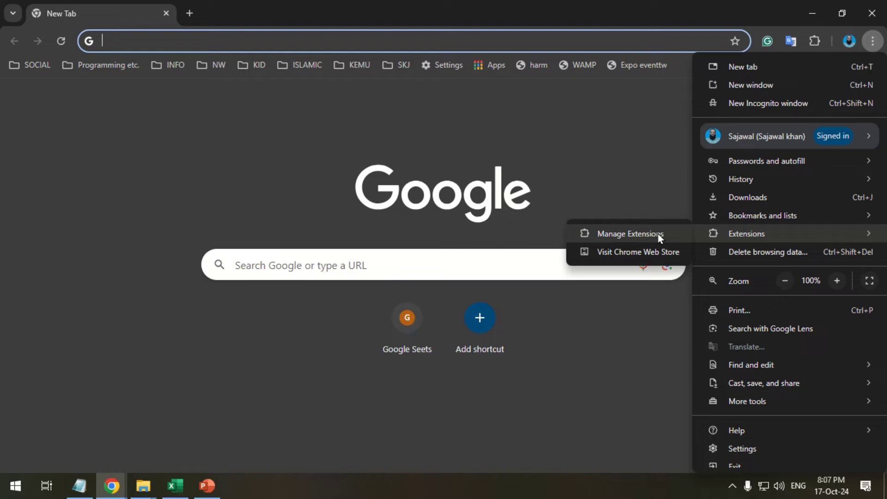
click(658, 233)
scroll(658, 233, down, 1)
scroll(657, 239, down, 4)
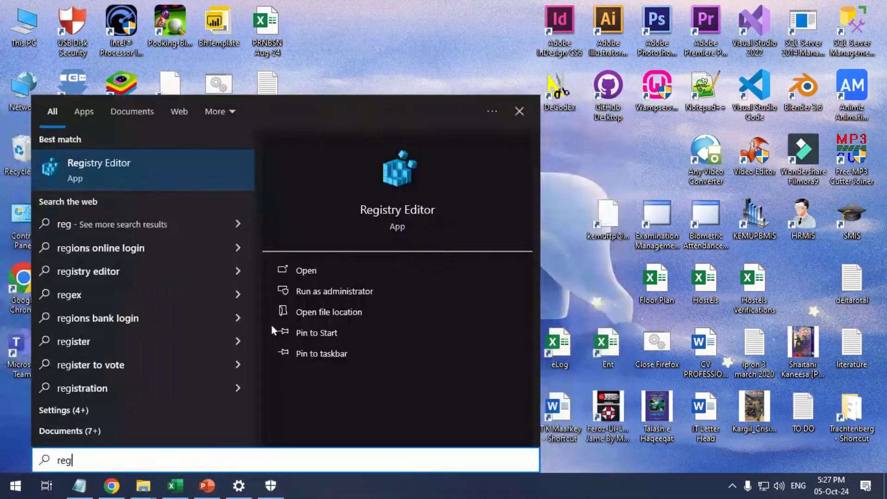
text(i)
- Open Registry Editor and search the registry for Internet Download Manager
key(Return)
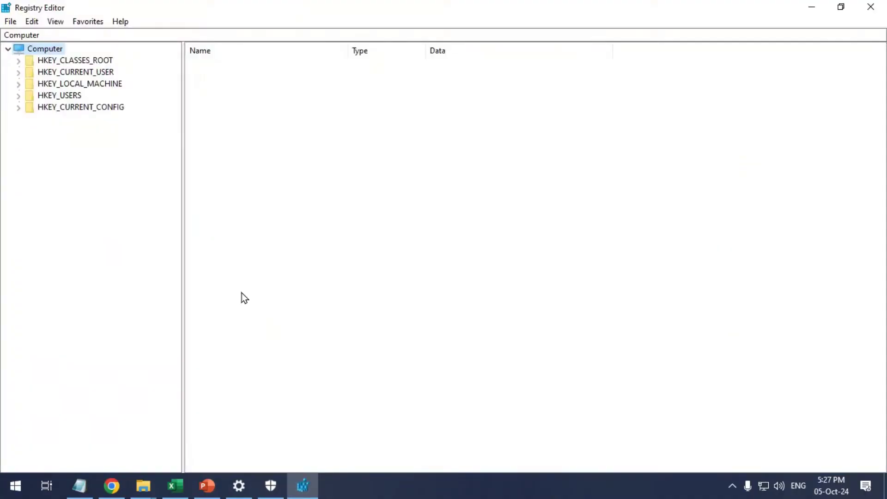
key(ctrl+f)
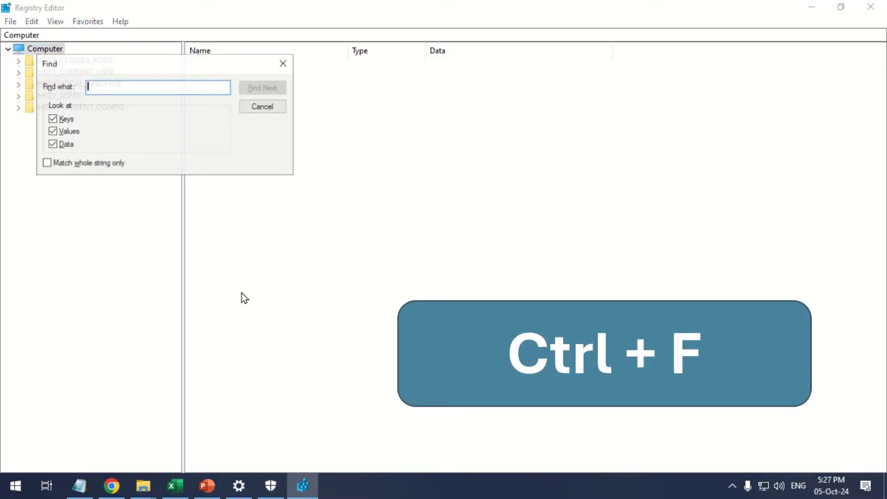
text(Internet Download Manager)
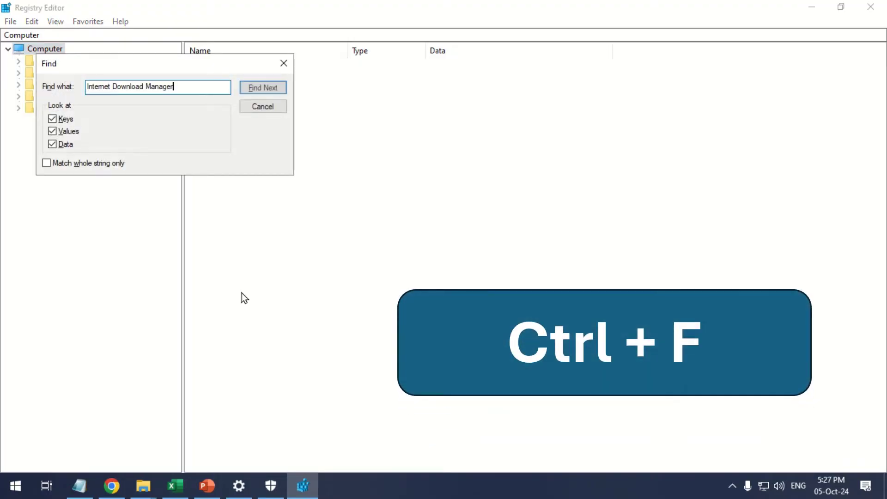
click(249, 87)
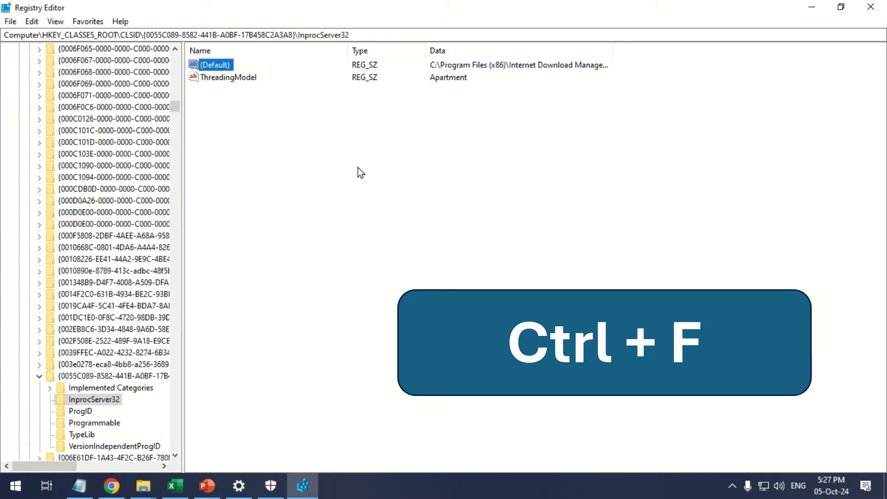
- Delete the IDM install-path (Default) value
right_click(204, 64)
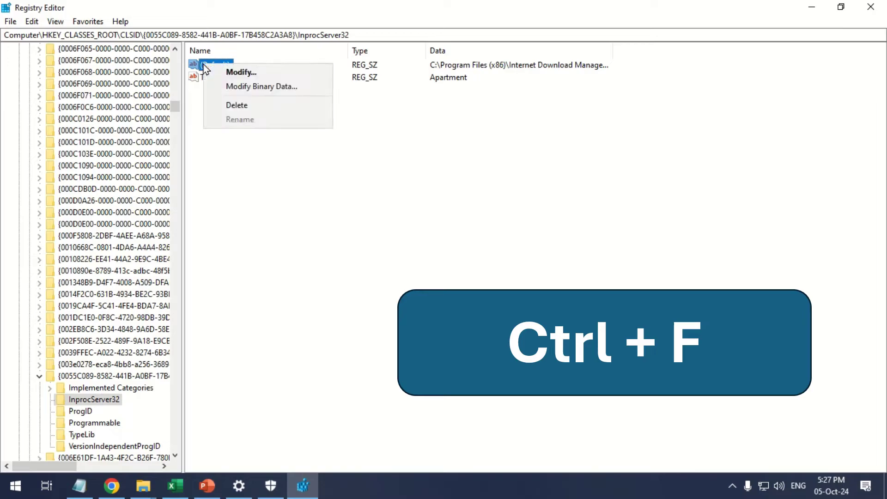
click(243, 105)
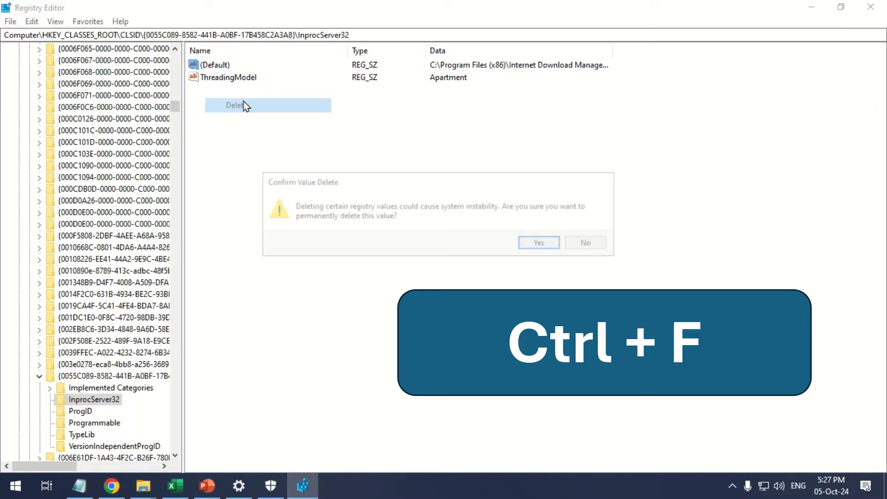
click(539, 244)
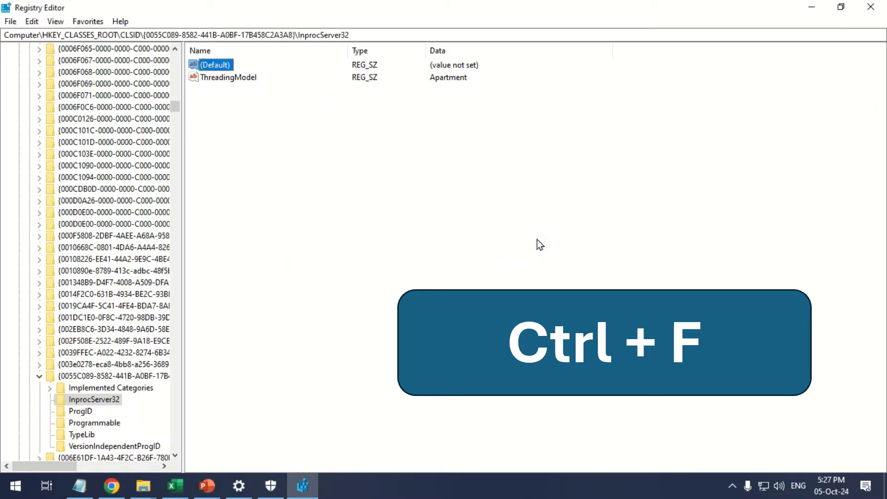
- Delete the HKLM\SOFTWARE\Internet Download Manager key and its subkeys
right_click(86, 258)
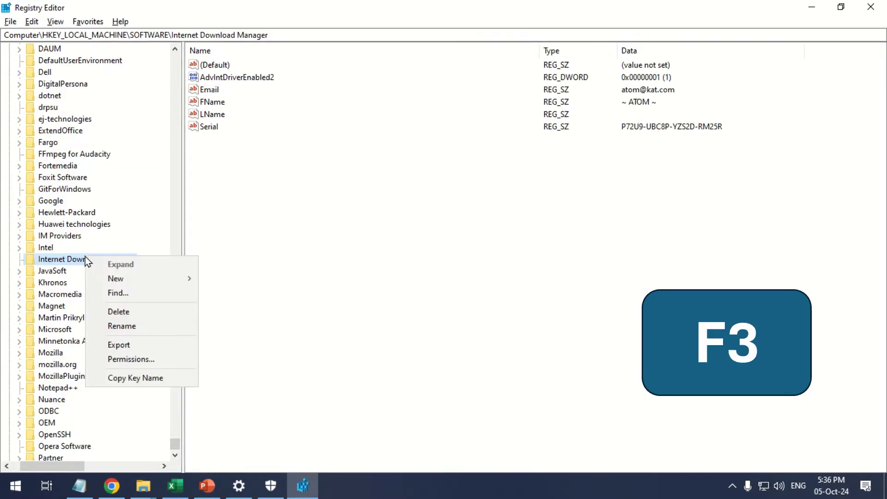
click(135, 307)
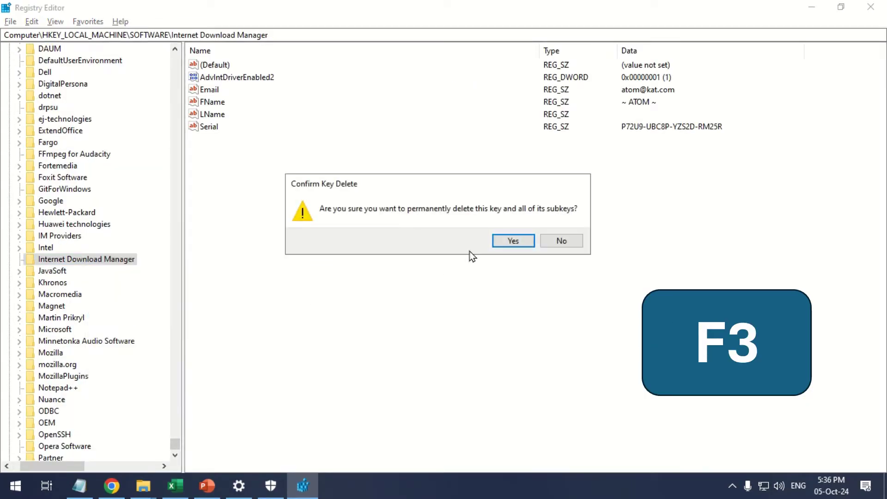
click(503, 246)
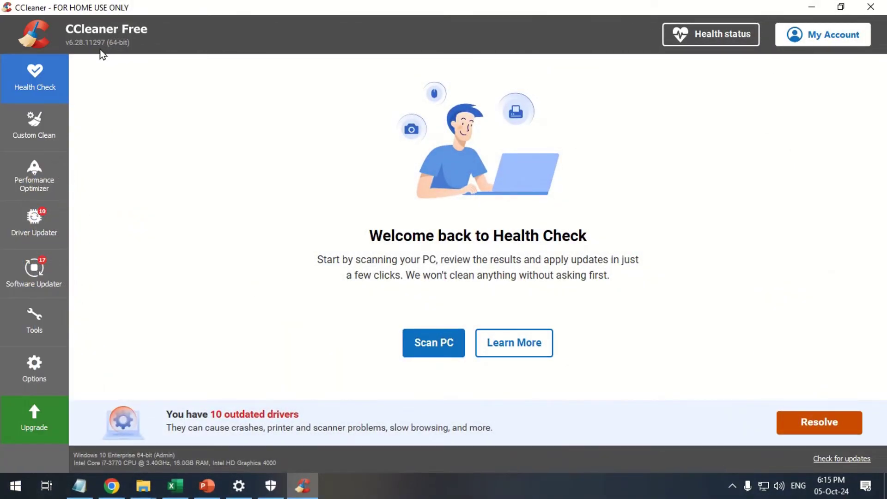
- Run CCleaner's Tools > Registry scan and fix all 22 issues without a backup
click(37, 324)
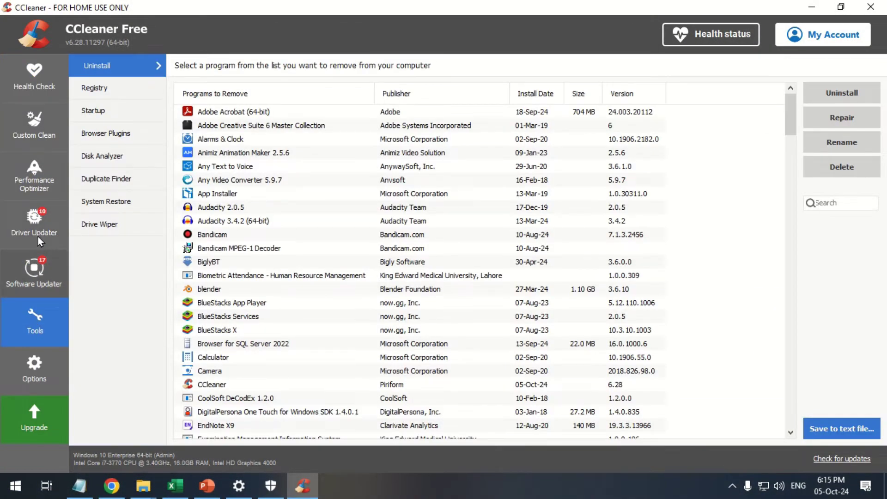
click(125, 99)
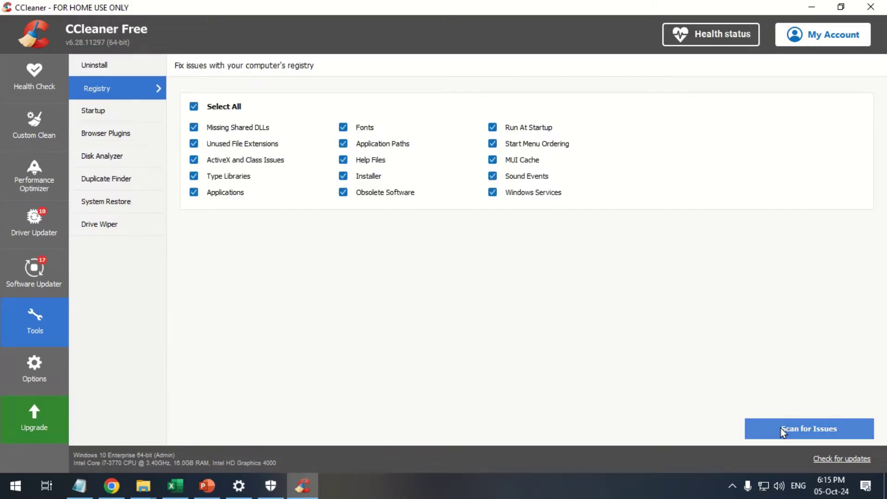
click(781, 428)
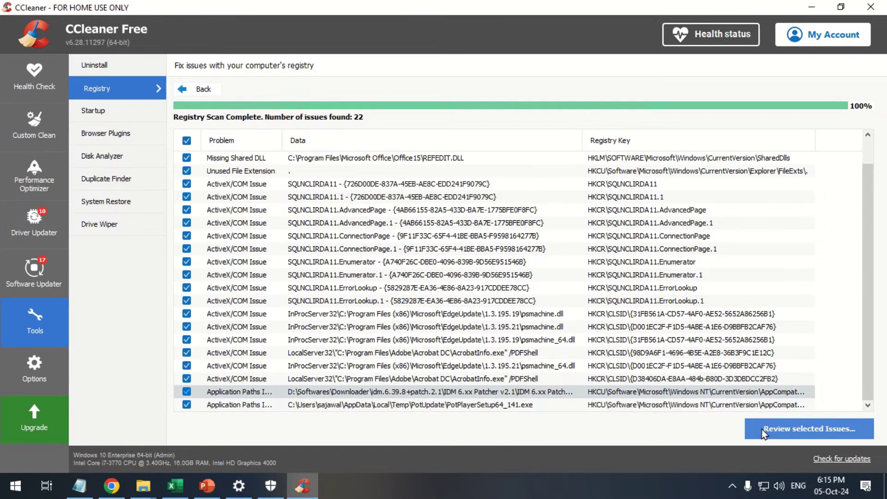
click(762, 428)
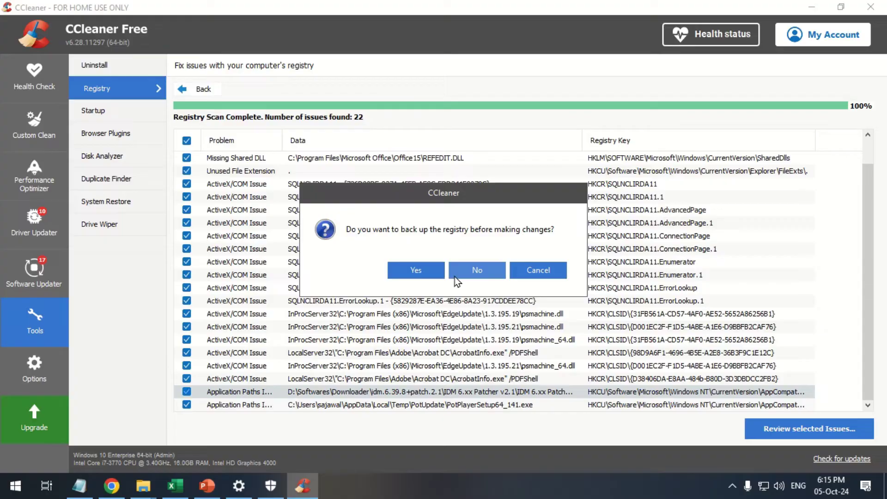
click(473, 269)
click(486, 298)
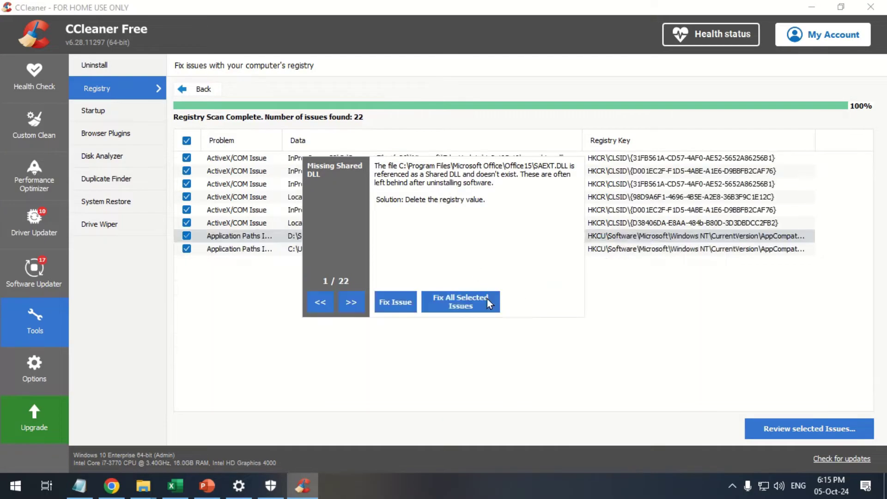
click(563, 299)
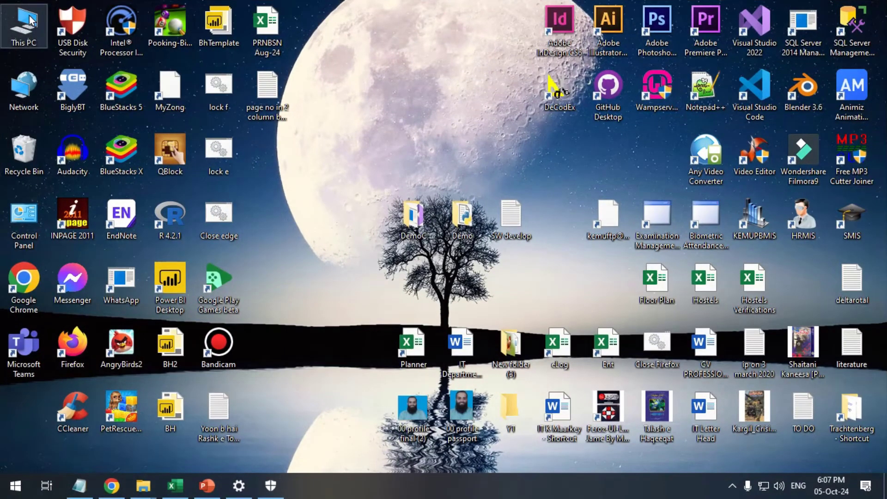
- Browse to C:\Program Files (x86) and select the Internet Download Manager folder
double_click(30, 21)
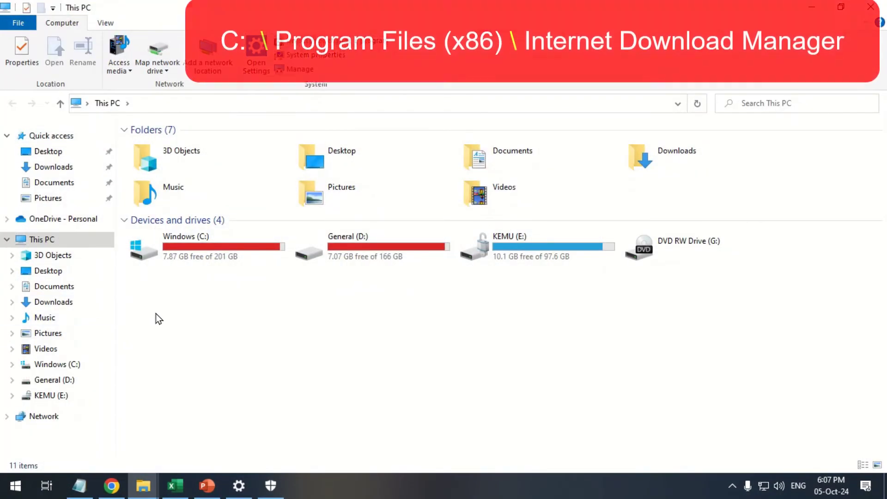
double_click(206, 247)
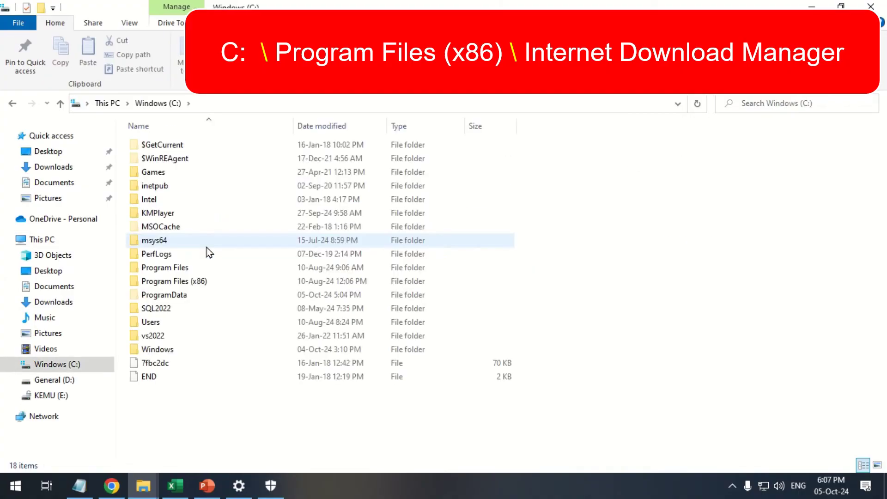
double_click(219, 281)
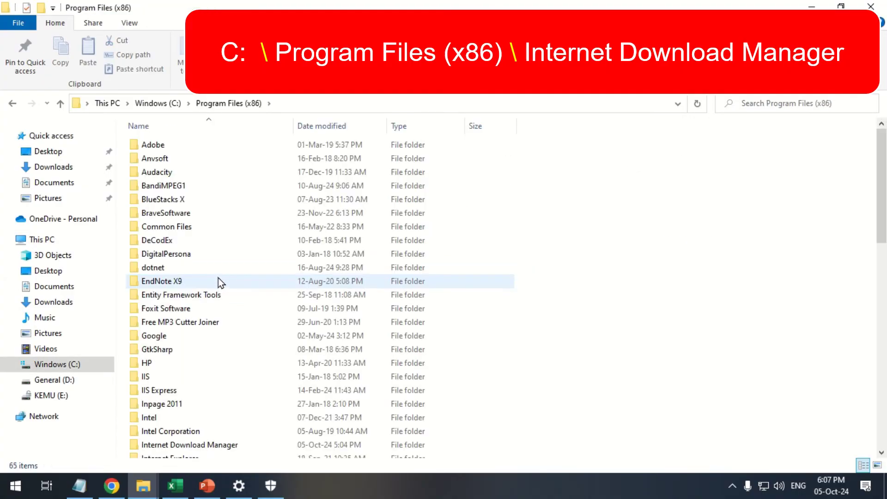
key(i)
scroll(243, 317, down, 1)
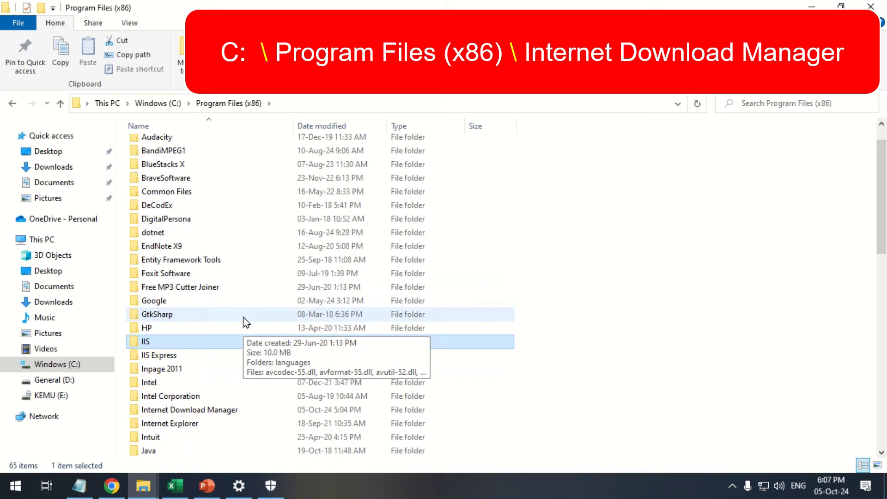
scroll(247, 352, down, 1)
click(244, 370)
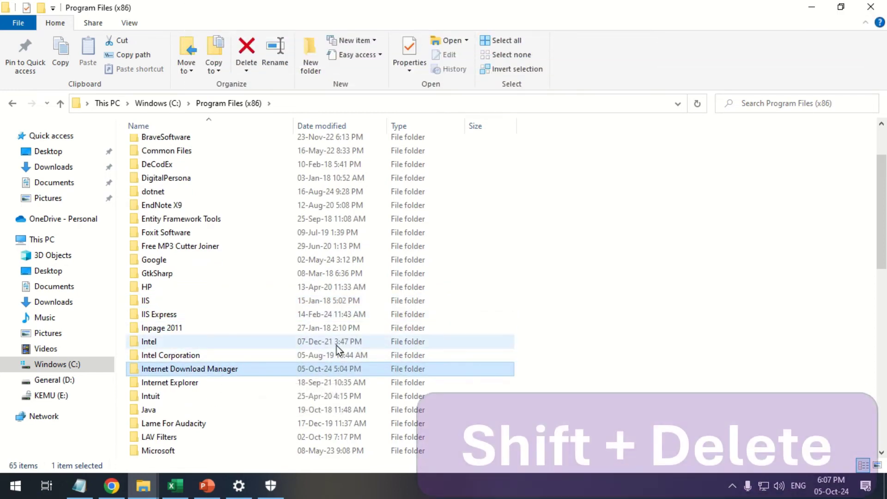
- Permanently delete the folder with admin permission, skipping the in-use file
key(shift+Delete)
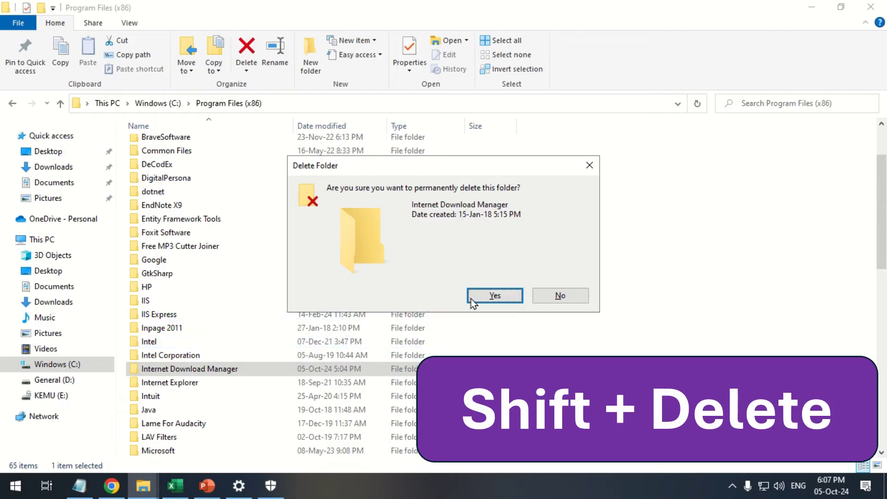
click(478, 295)
click(410, 156)
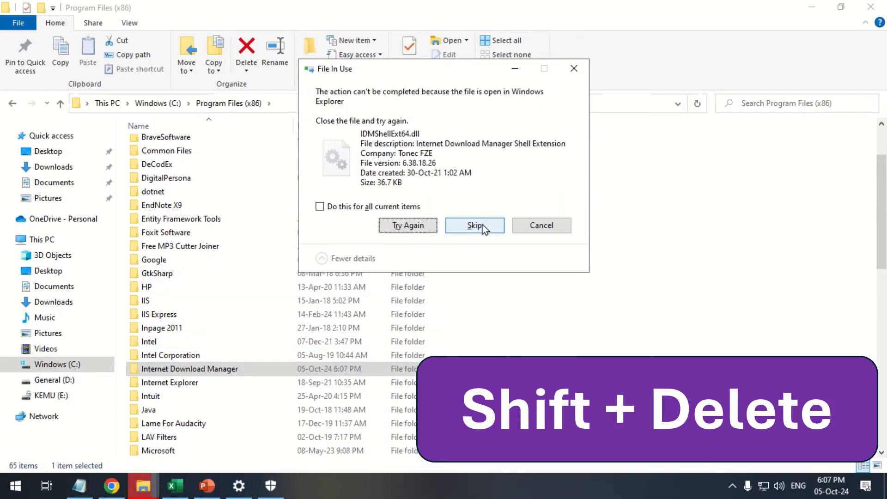
click(475, 226)
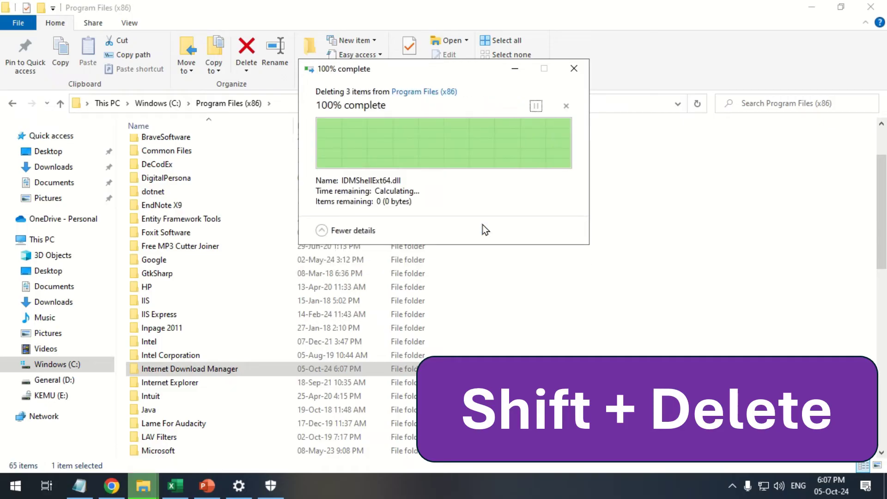